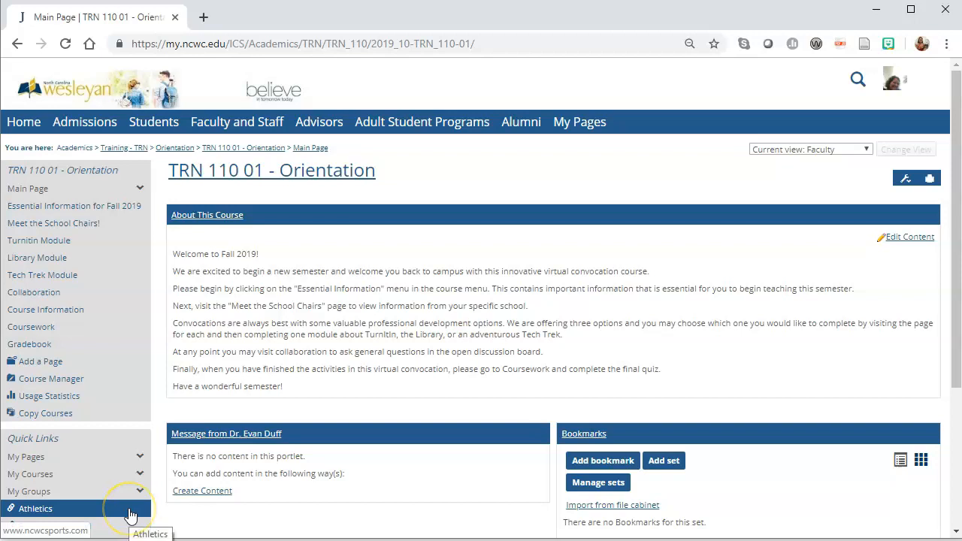
Start a new assignment in the course's Coursework area using the Basic format.
{"action": "left_click", "coordinate": [41, 333]}
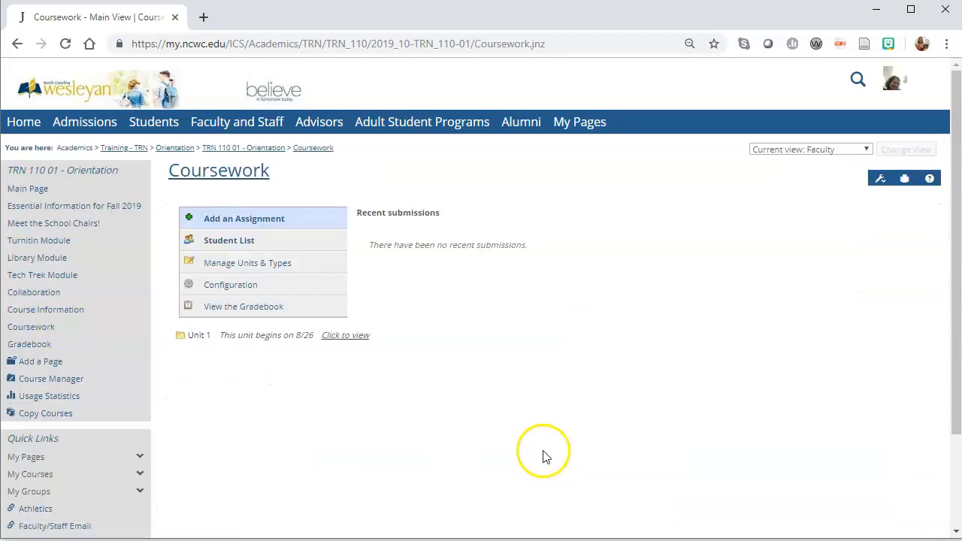
{"action": "left_click", "coordinate": [255, 226]}
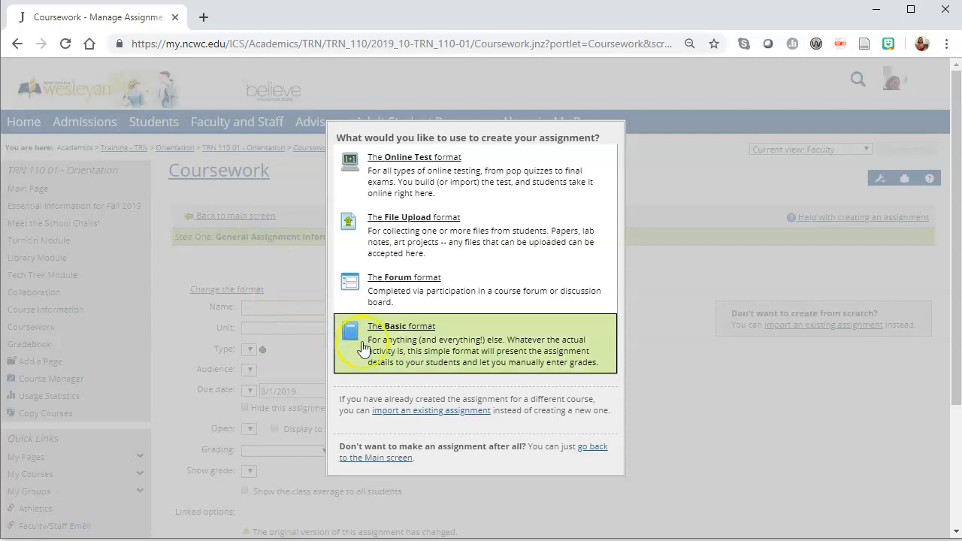
{"action": "left_click", "coordinate": [420, 350]}
Name the assignment "Assignment for Turnitin Module", with type Participation, due date 9/1/2019, open immediately and graded out of 50 points.
{"action": "scroll", "coordinate": [420, 350], "scroll_direction": "down", "scroll_amount": 3}
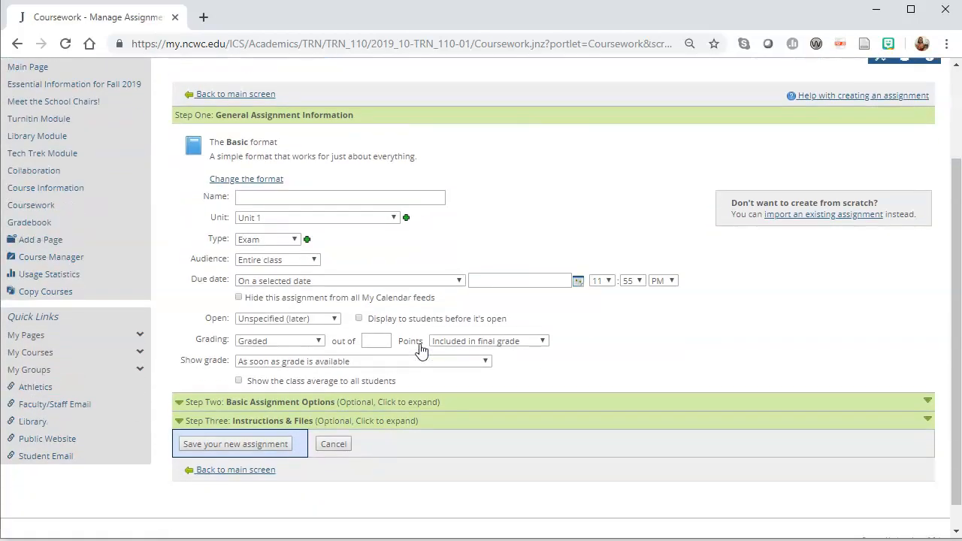
{"action": "left_click", "coordinate": [365, 171]}
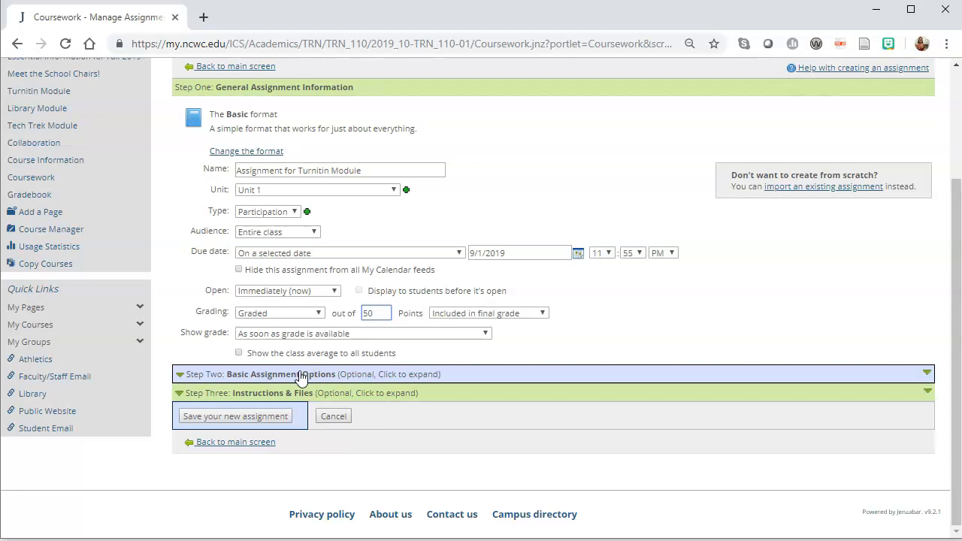
Set the assignment's learning tool to TurnItIn in the Basic Assignment Options.
{"action": "left_click", "coordinate": [255, 381]}
{"action": "scroll", "coordinate": [256, 381], "scroll_direction": "down", "scroll_amount": 1}
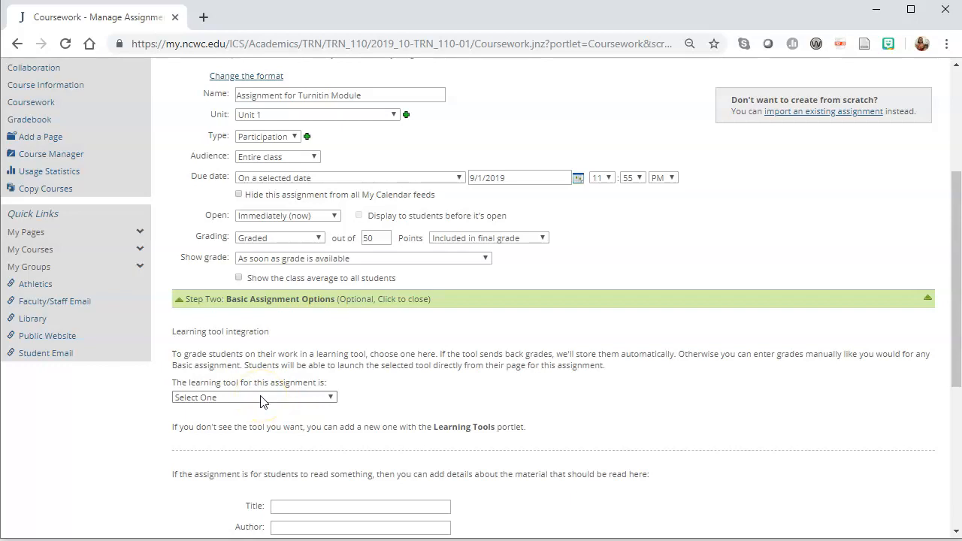
{"action": "left_click", "coordinate": [331, 399]}
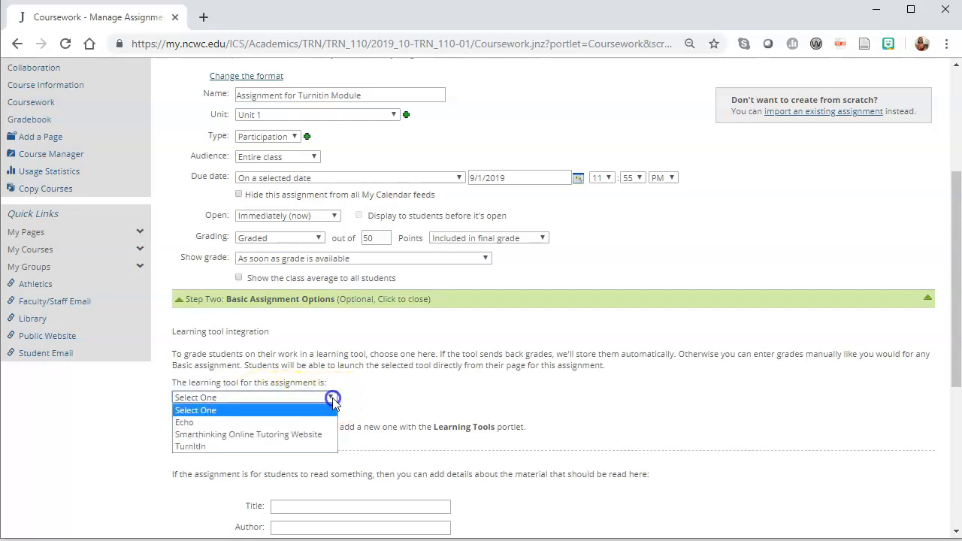
{"action": "left_click", "coordinate": [204, 448]}
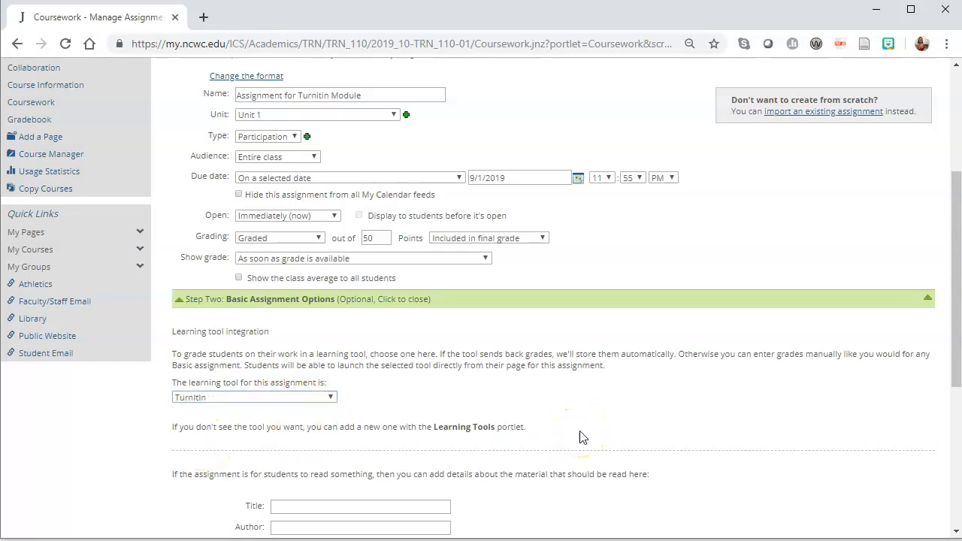
Save the new assignment, leaving the reading details and instructions empty.
{"action": "scroll", "coordinate": [580, 437], "scroll_direction": "down", "scroll_amount": 4}
{"action": "left_click", "coordinate": [275, 398]}
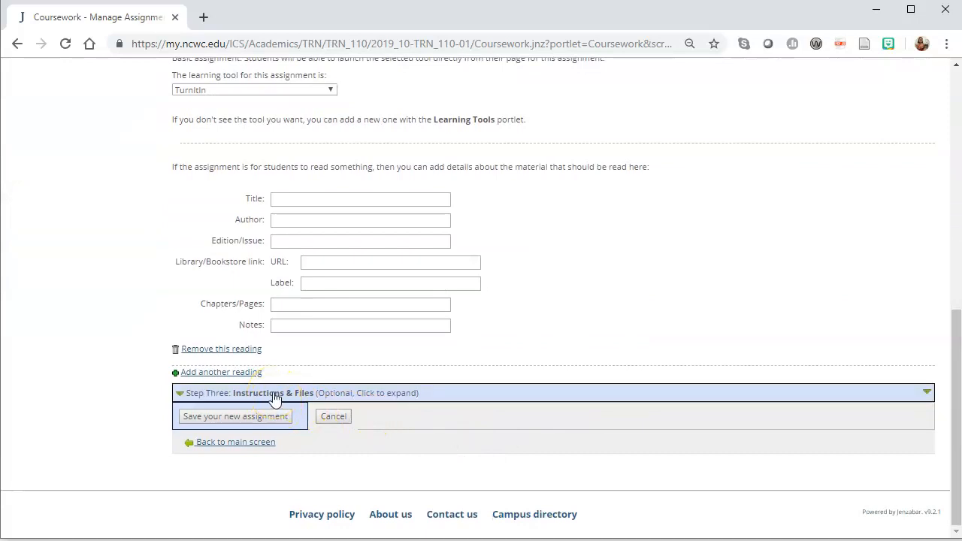
{"action": "left_click", "coordinate": [252, 417]}
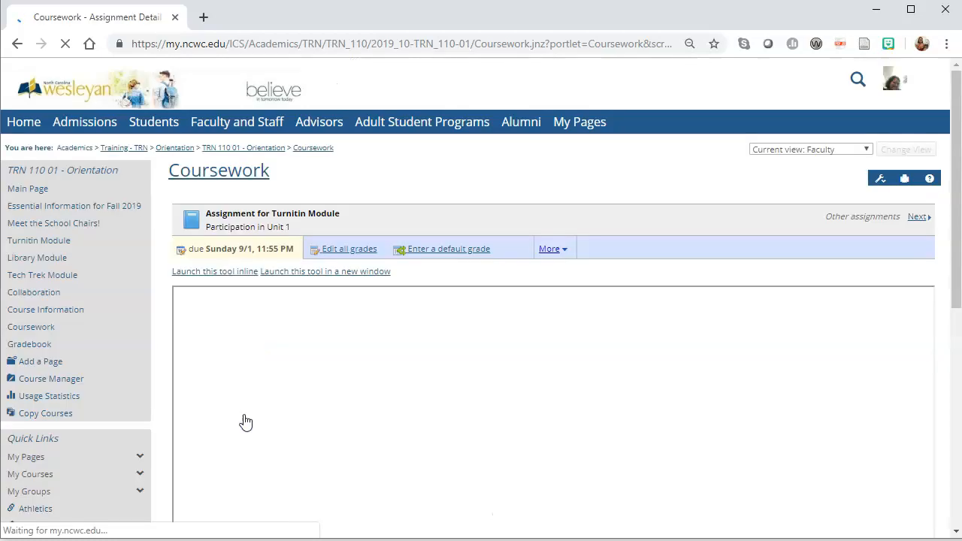
Open the Turnitin settings of the saved assignment and expand its optional settings.
{"action": "left_click", "coordinate": [778, 429]}
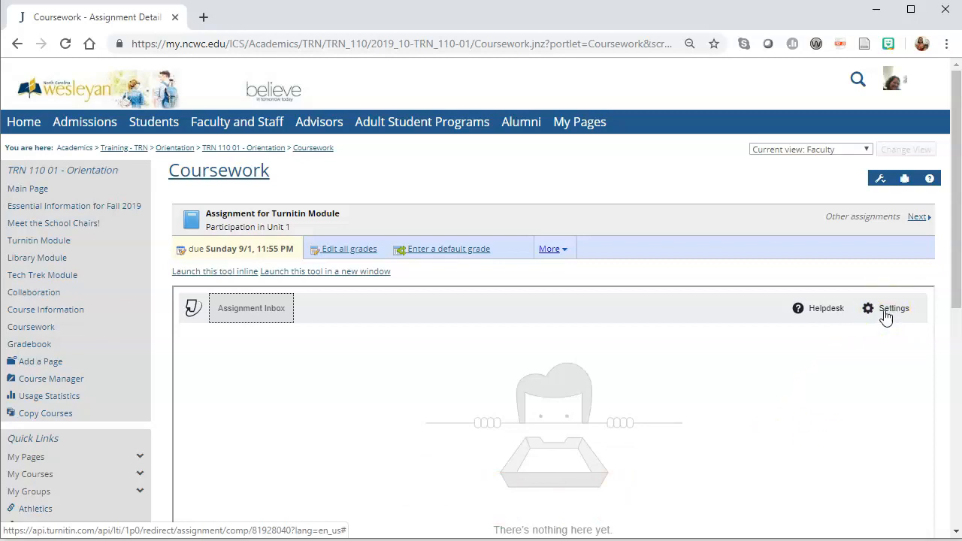
{"action": "left_click", "coordinate": [886, 314]}
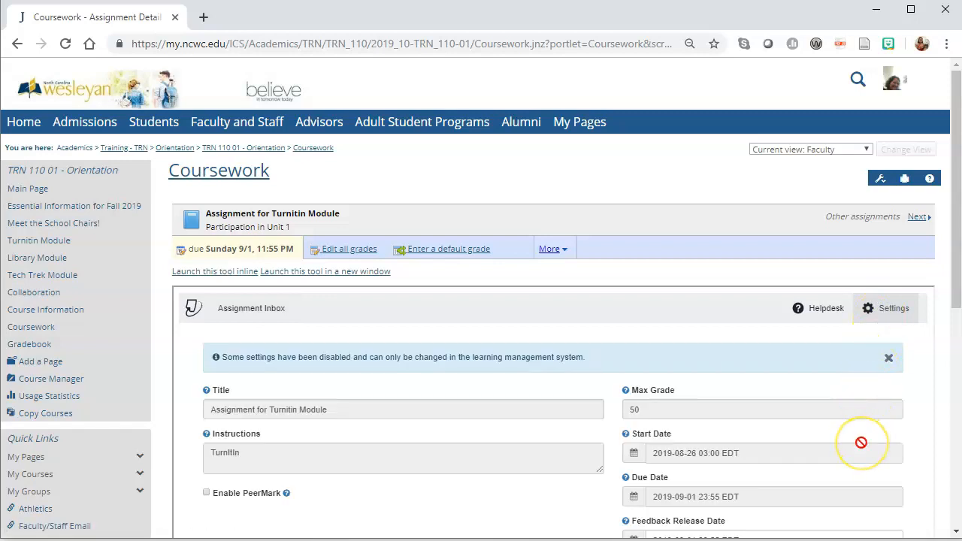
{"action": "scroll", "coordinate": [861, 443], "scroll_direction": "down", "scroll_amount": 2}
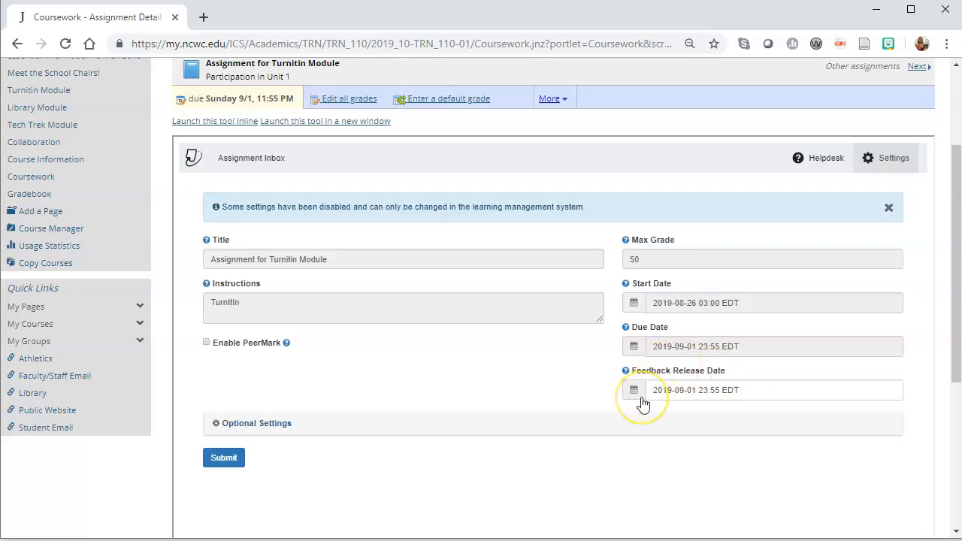
{"action": "left_click", "coordinate": [260, 429]}
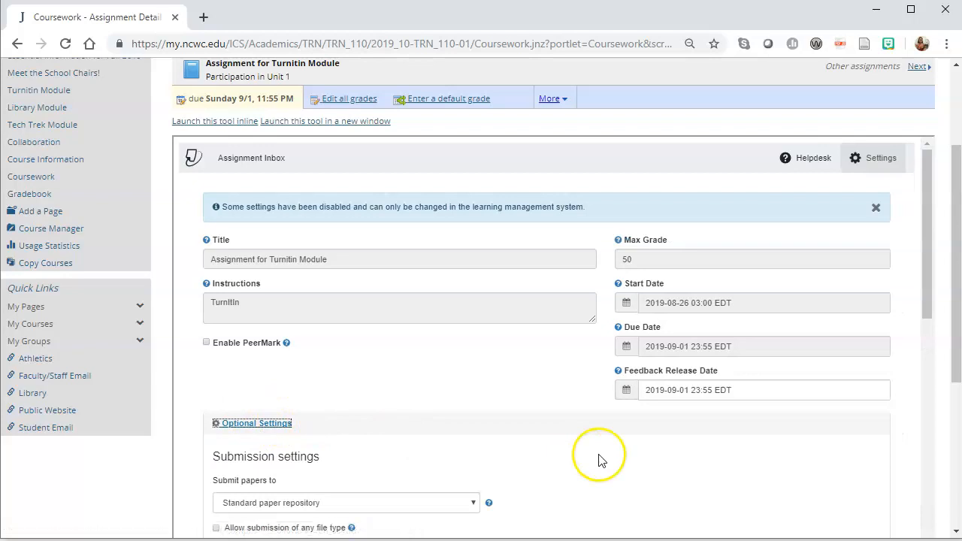
Set submissions to "Do not store the submitted papers" and allow submission of any file type.
{"action": "scroll", "coordinate": [633, 451], "scroll_direction": "down", "scroll_amount": 4}
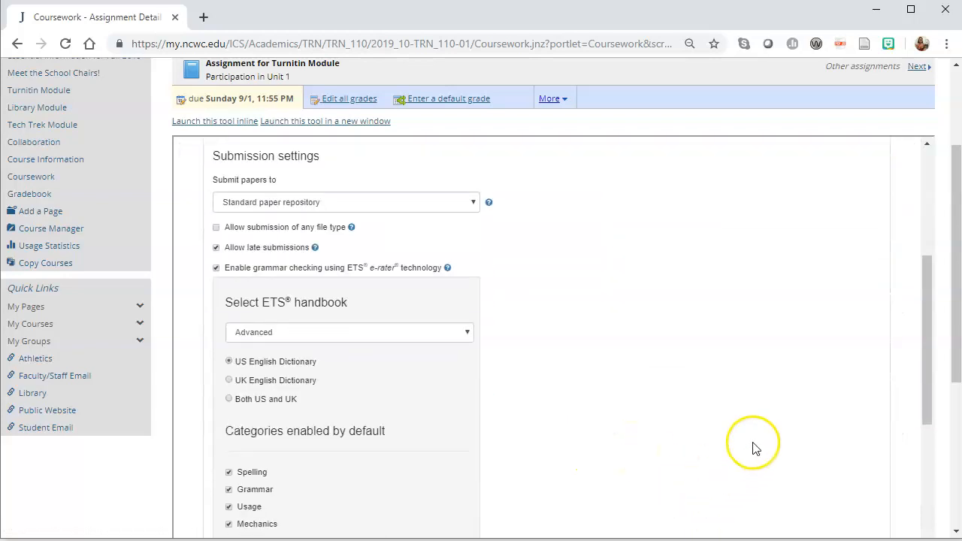
{"action": "left_click", "coordinate": [466, 203]}
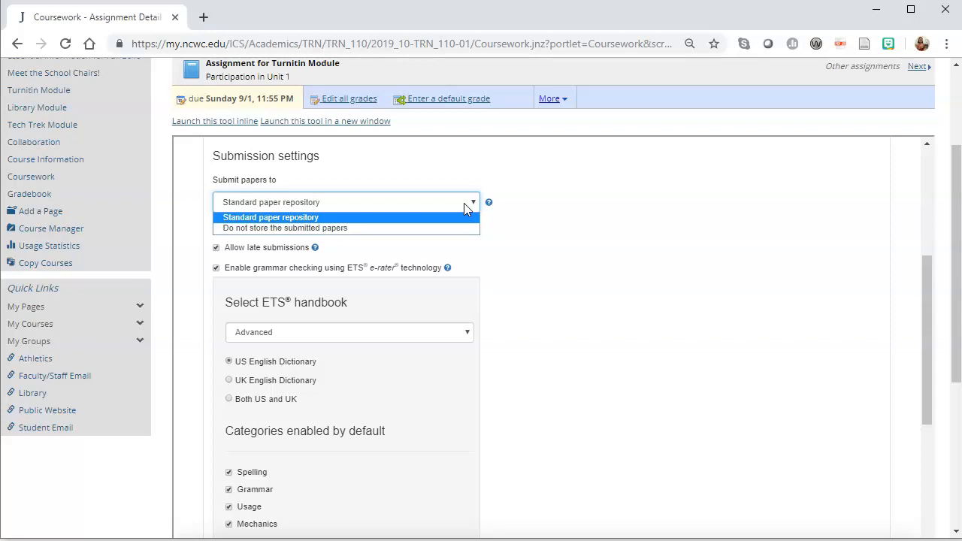
{"action": "left_click", "coordinate": [328, 229]}
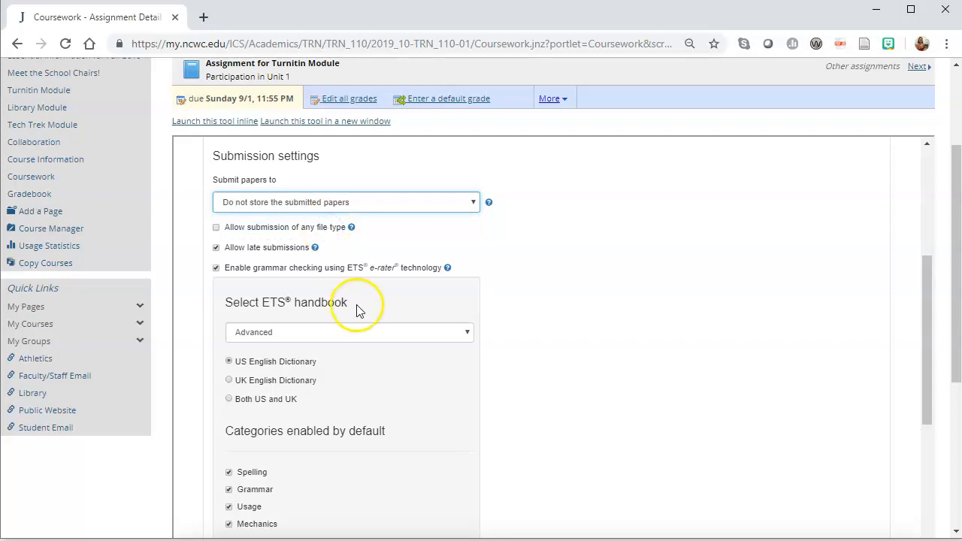
{"action": "left_click", "coordinate": [215, 227]}
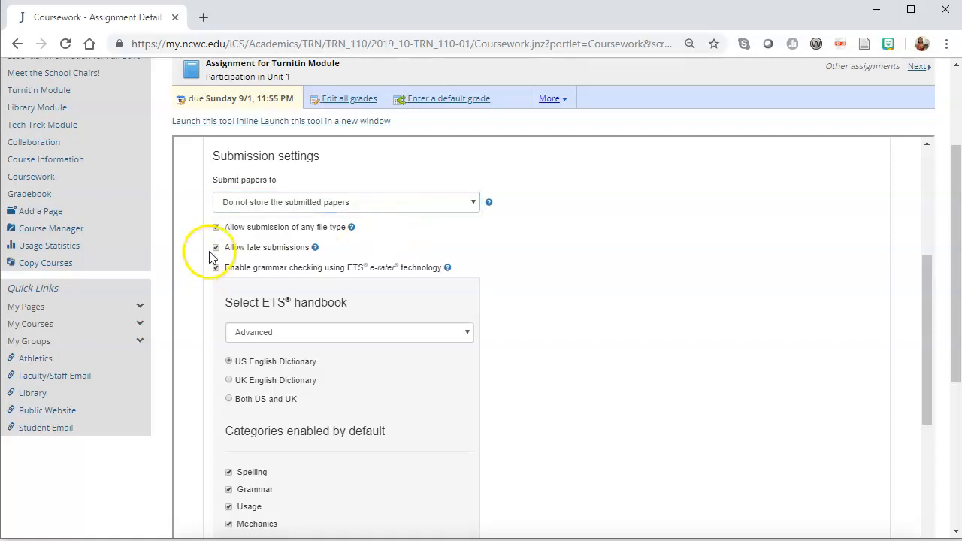
Examine the late submission and grammar checking settings, including the available ETS handbook levels.
{"action": "mouse_move", "coordinate": [314, 253]}
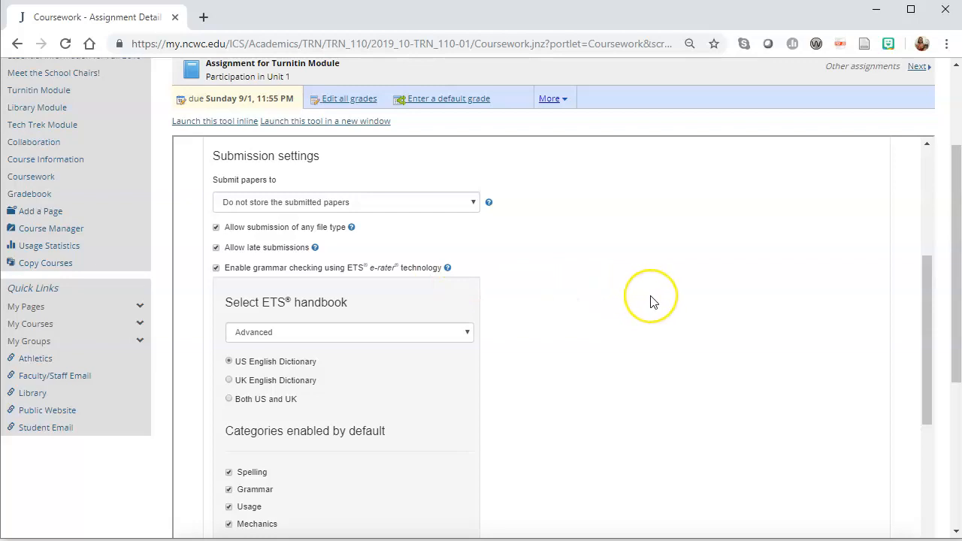
{"action": "scroll", "coordinate": [651, 300], "scroll_direction": "down", "scroll_amount": 1}
{"action": "scroll", "coordinate": [650, 301], "scroll_direction": "down", "scroll_amount": 1}
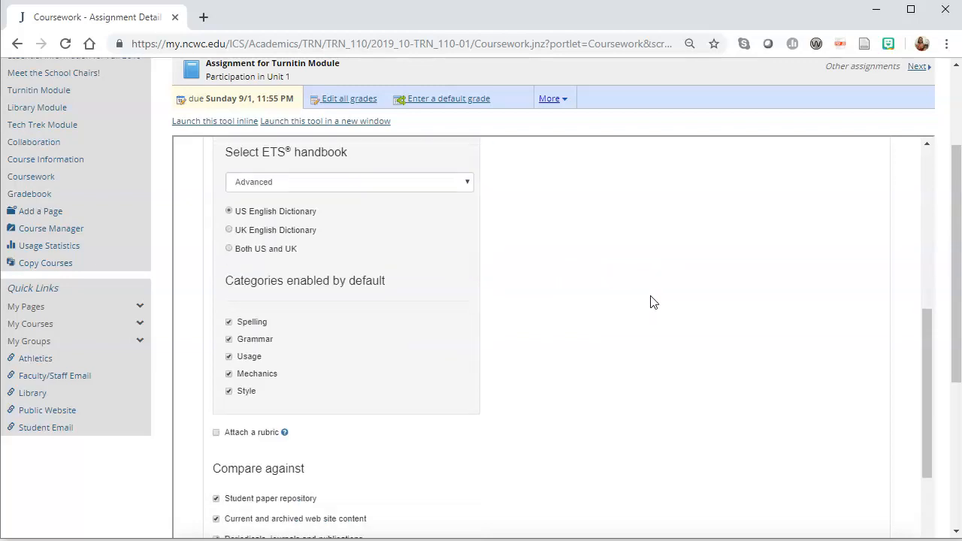
{"action": "left_click", "coordinate": [377, 184]}
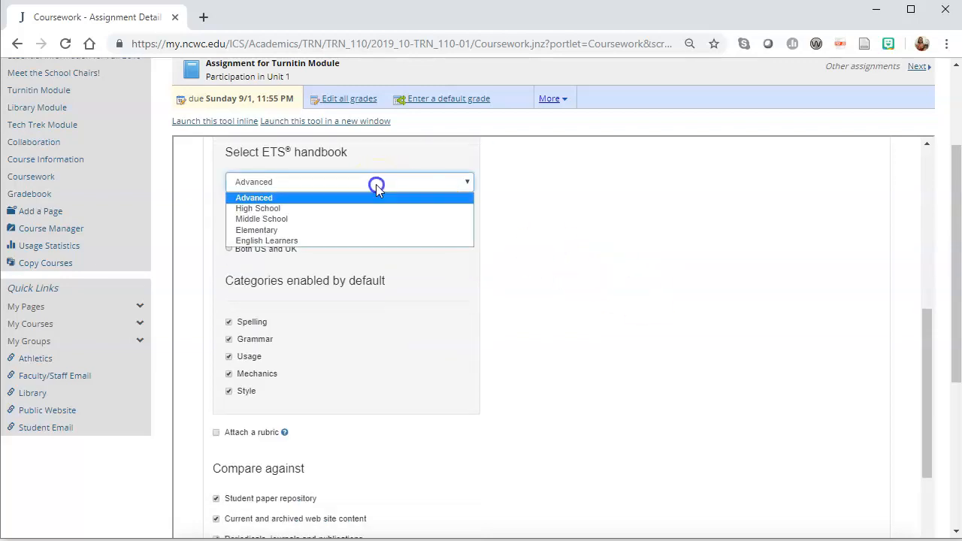
{"action": "left_click", "coordinate": [376, 185]}
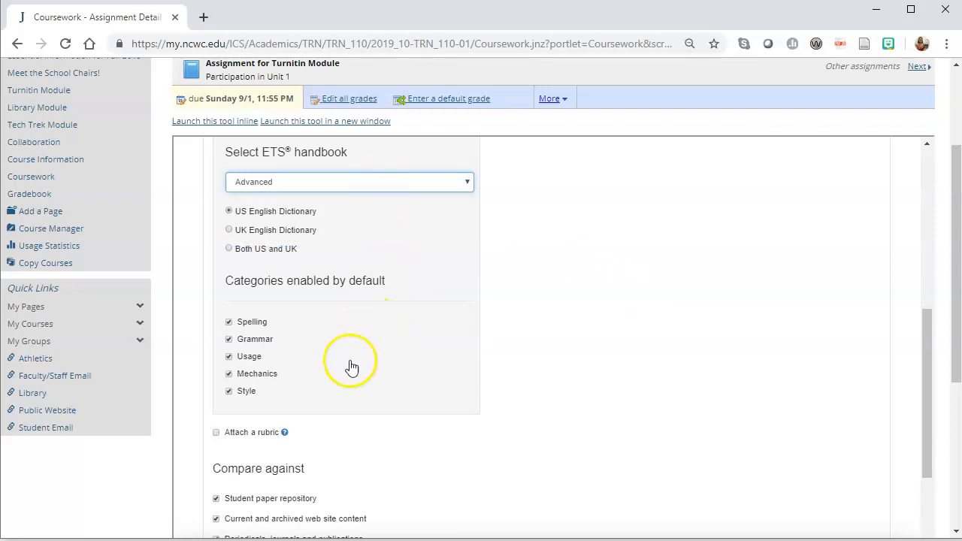
Examine the rubric and comparison source settings and the options for when Similarity Reports are generated.
{"action": "scroll", "coordinate": [355, 384], "scroll_direction": "down", "scroll_amount": 1}
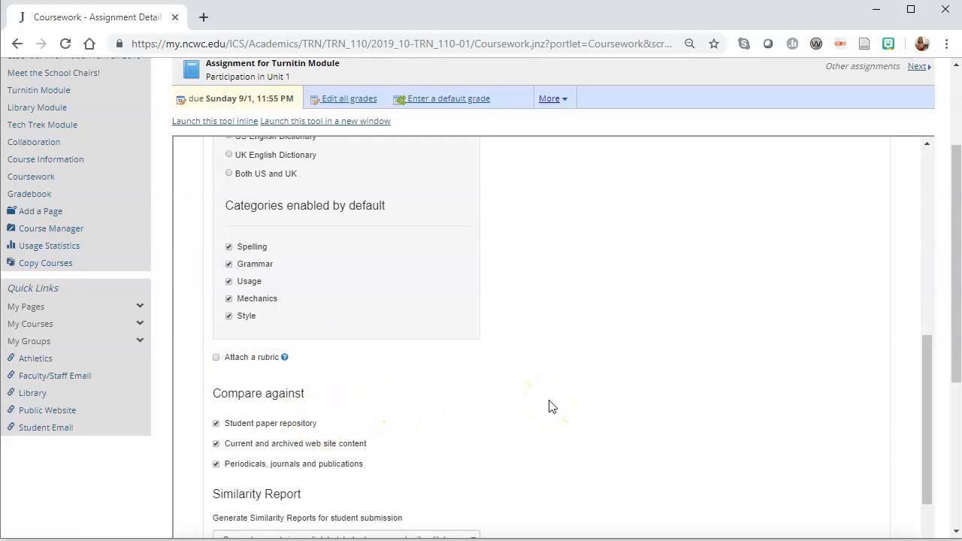
{"action": "scroll", "coordinate": [549, 406], "scroll_direction": "down", "scroll_amount": 3}
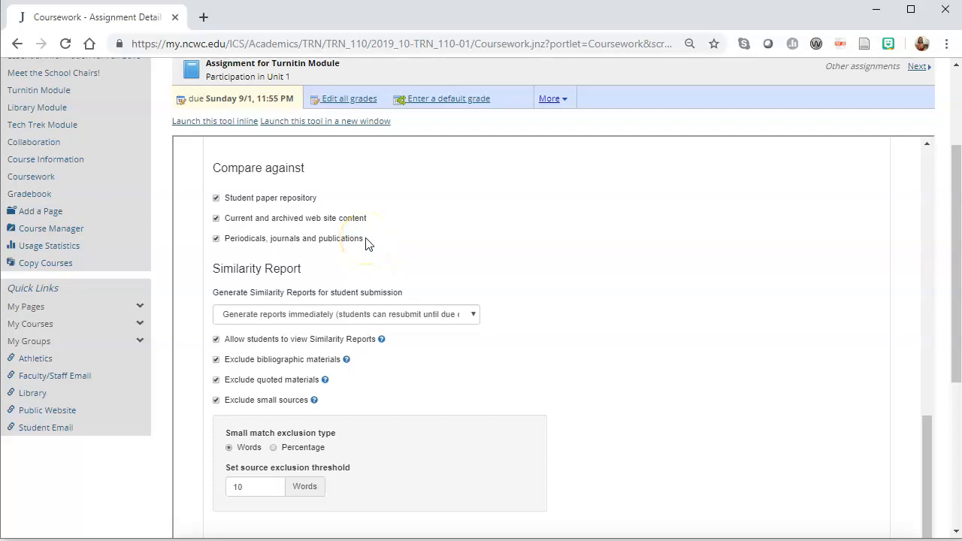
{"action": "scroll", "coordinate": [685, 366], "scroll_direction": "down", "scroll_amount": 1}
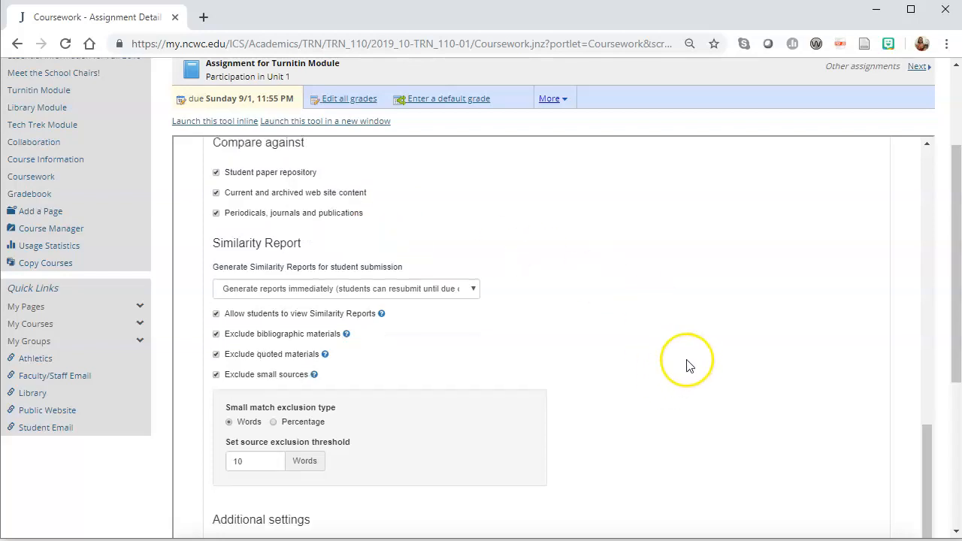
{"action": "scroll", "coordinate": [685, 366], "scroll_direction": "down", "scroll_amount": 1}
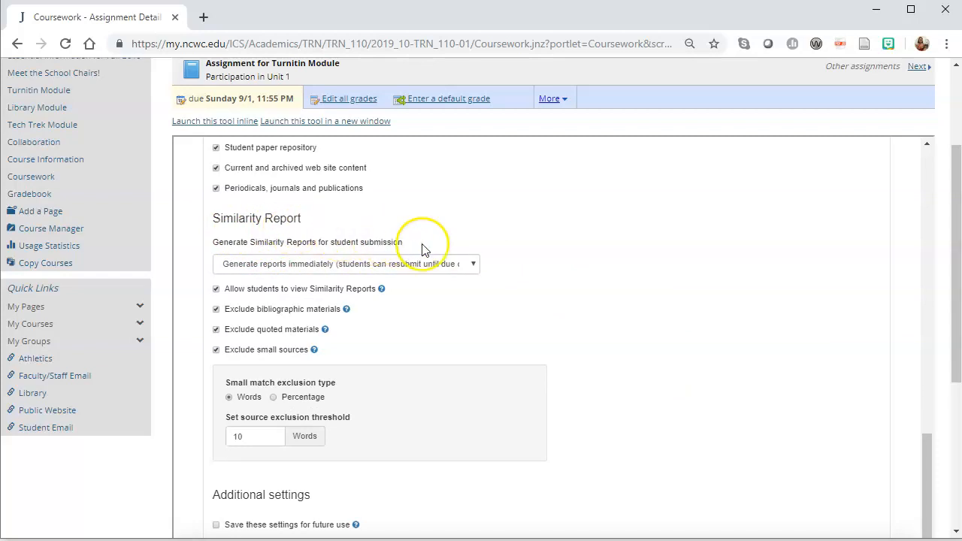
{"action": "left_click", "coordinate": [475, 269]}
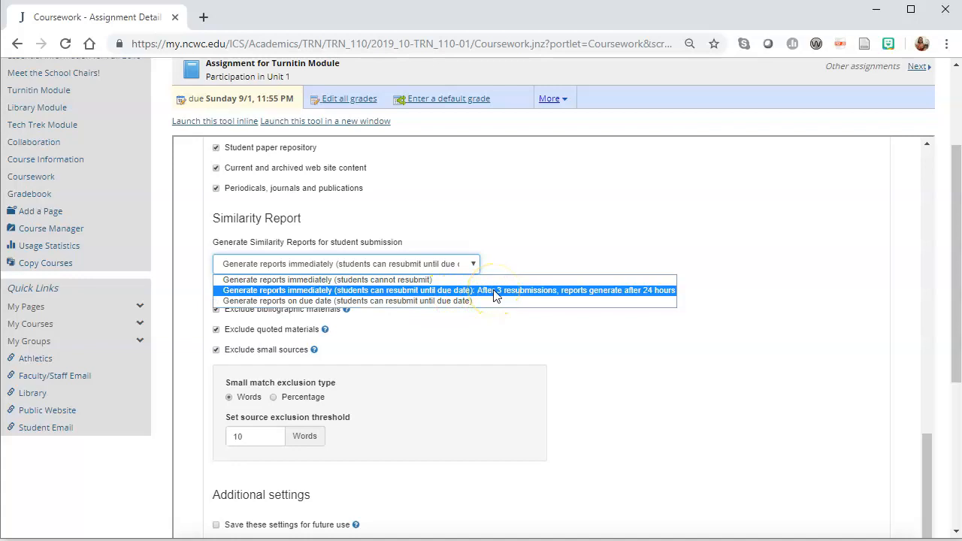
{"action": "left_click", "coordinate": [514, 338]}
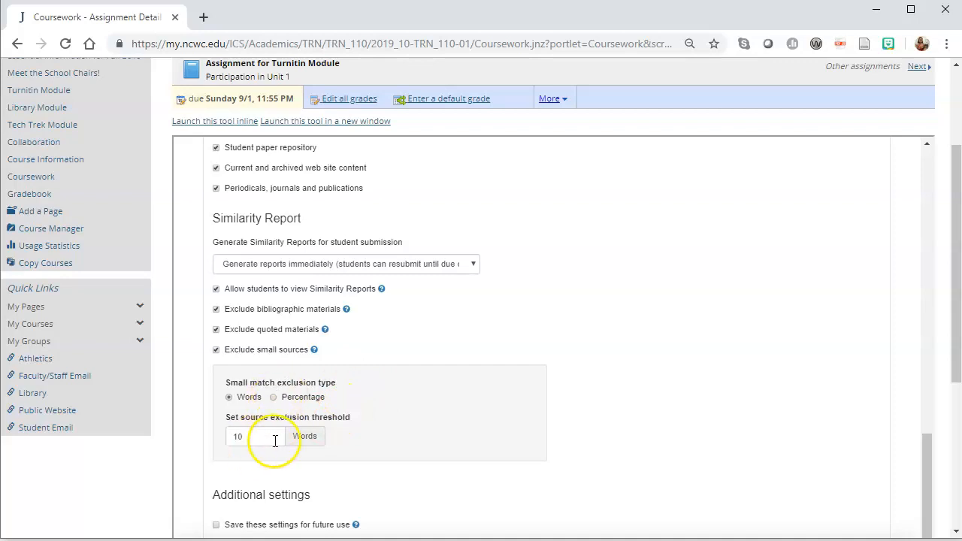
Submit the Turnitin settings for the assignment.
{"action": "scroll", "coordinate": [406, 439], "scroll_direction": "down", "scroll_amount": 1}
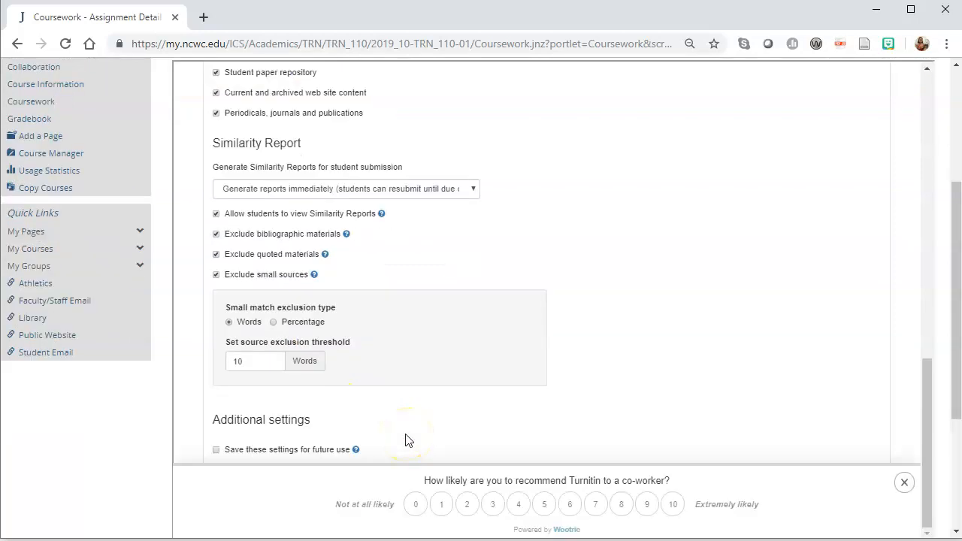
{"action": "scroll", "coordinate": [442, 430], "scroll_direction": "down", "scroll_amount": 1}
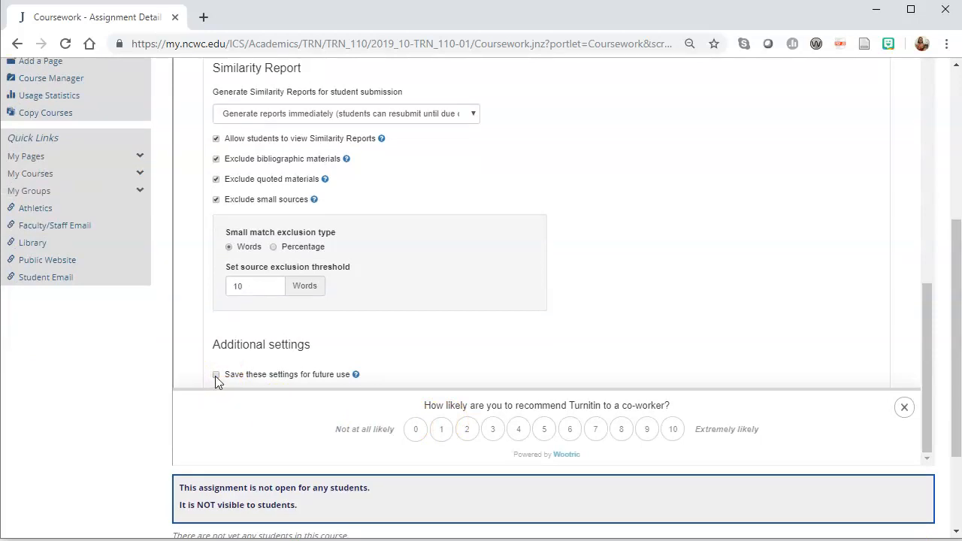
{"action": "scroll", "coordinate": [388, 401], "scroll_direction": "down", "scroll_amount": 2}
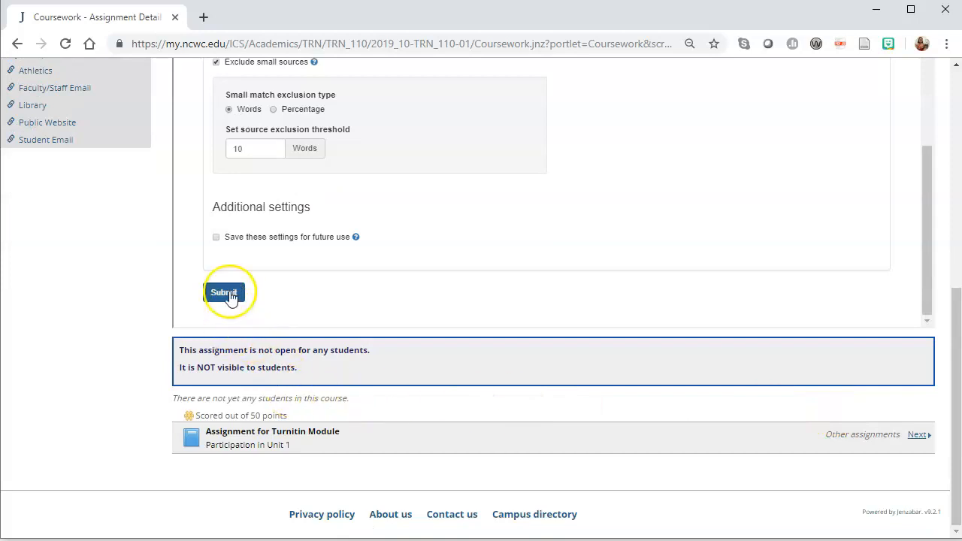